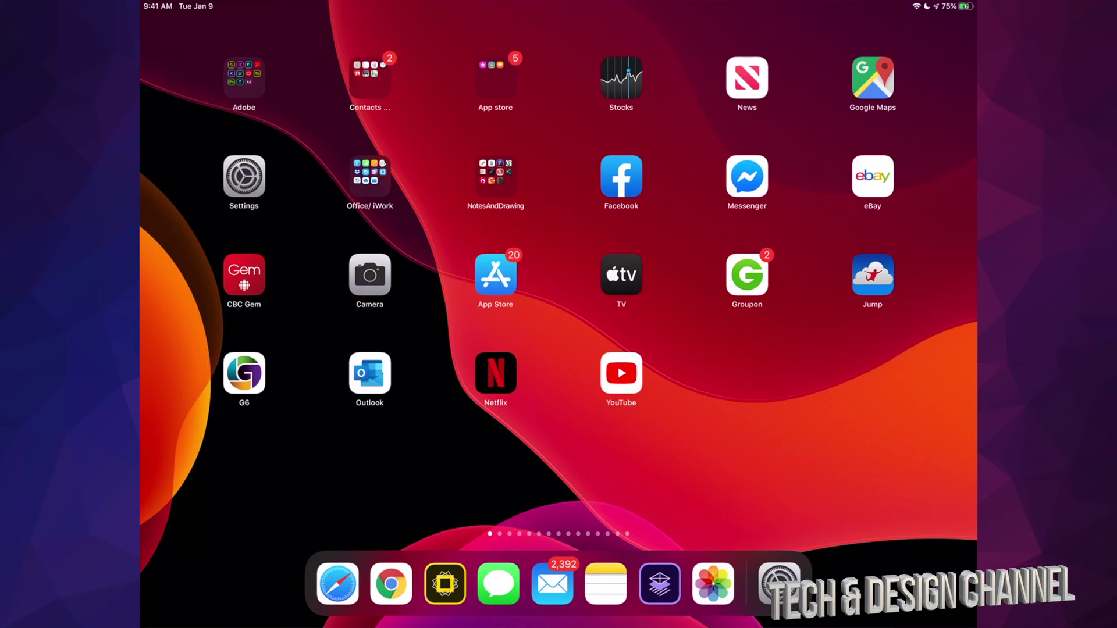
pyautogui.hscroll(5, 558, 288)
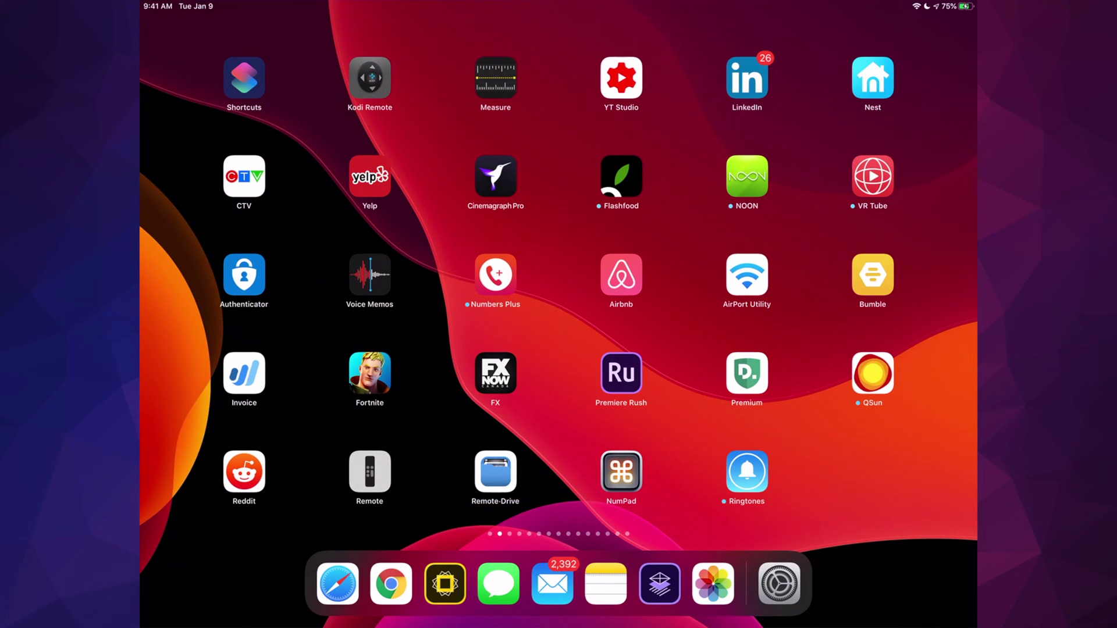
# Bring up the FX app's quick actions on the second home page.
pyautogui.rightClick(495, 374)
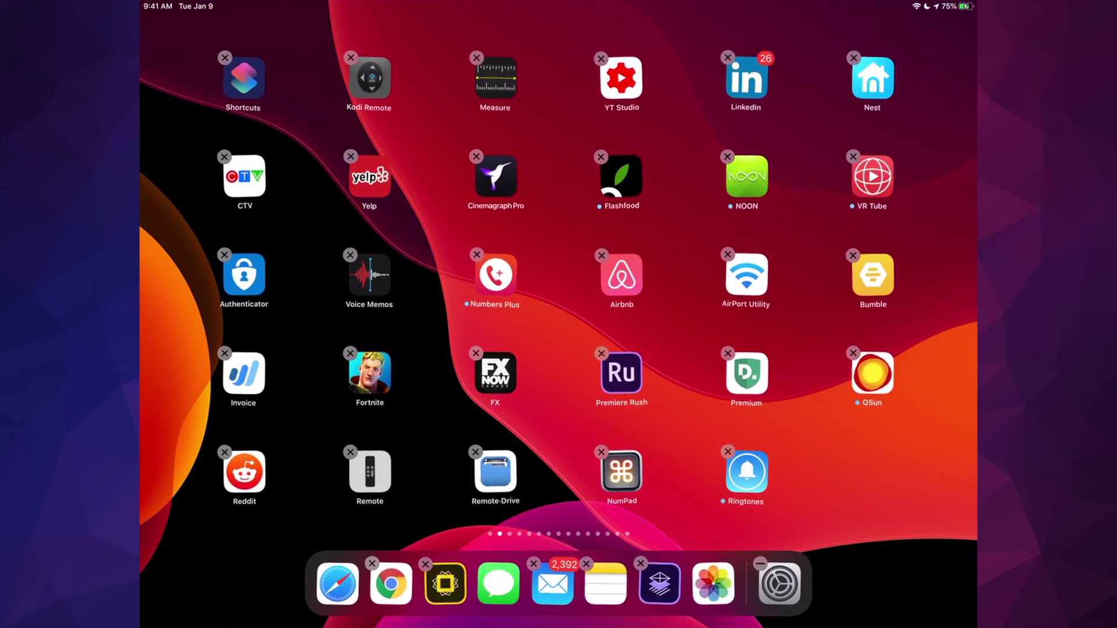
# Delete the FX app and its data from the home screen.
pyautogui.click(476, 353)
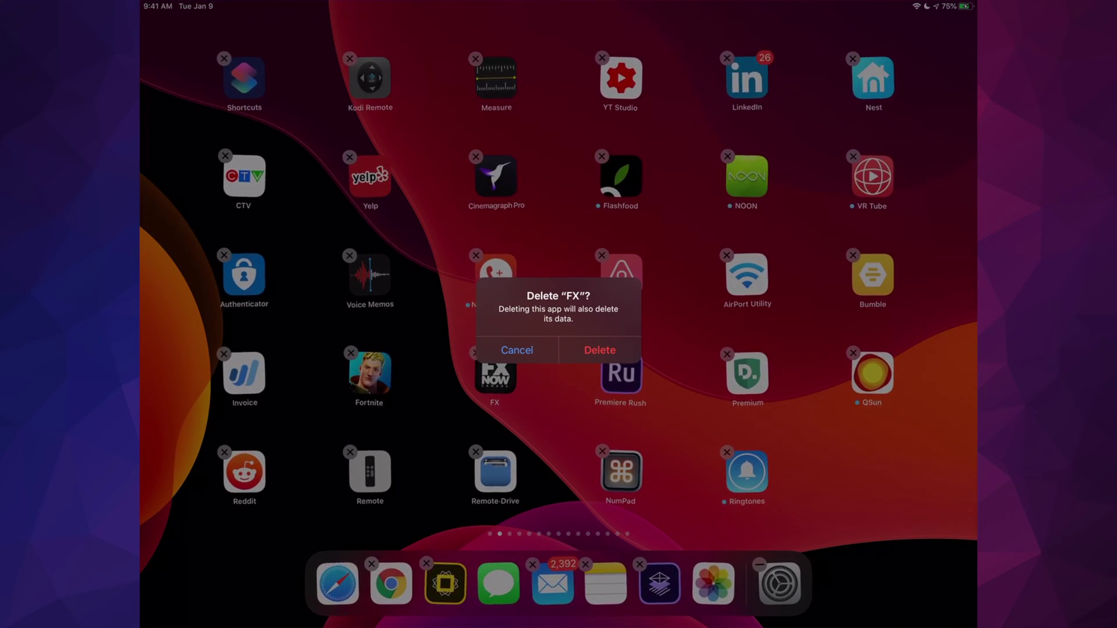
pyautogui.click(599, 350)
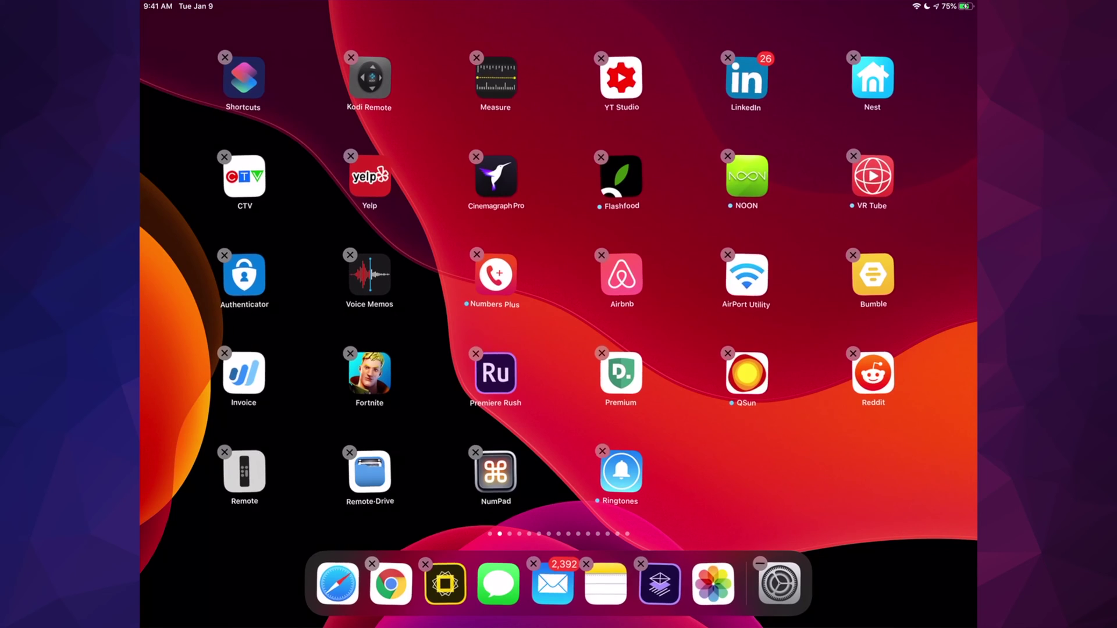
# Take the home screen icons out of edit mode.
pyautogui.press('Escape')
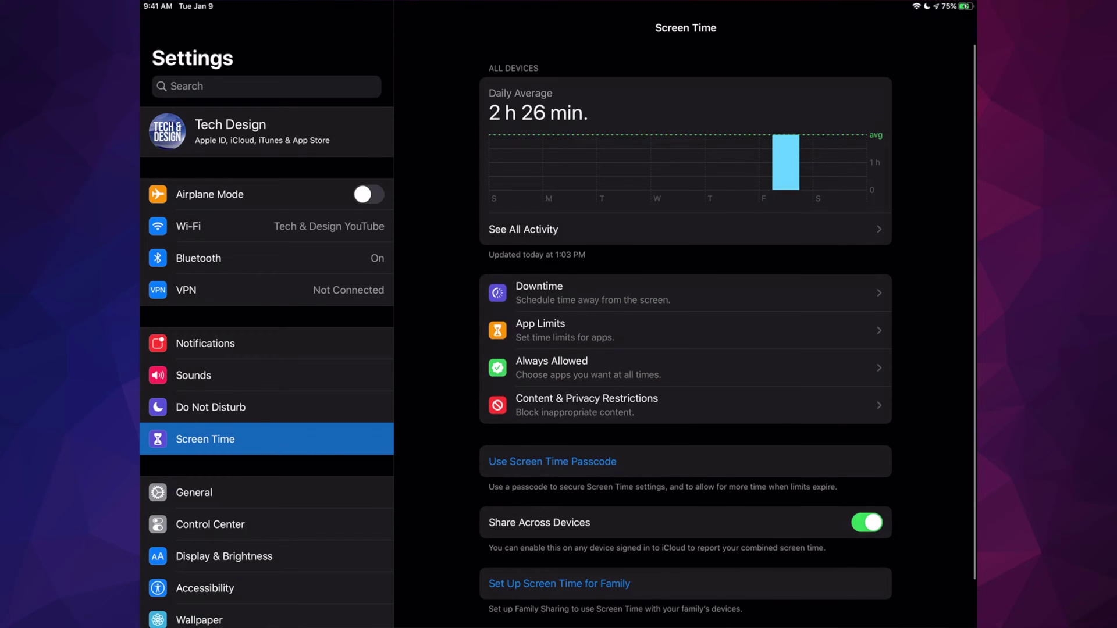
pyautogui.scroll(-2, 685, 350)
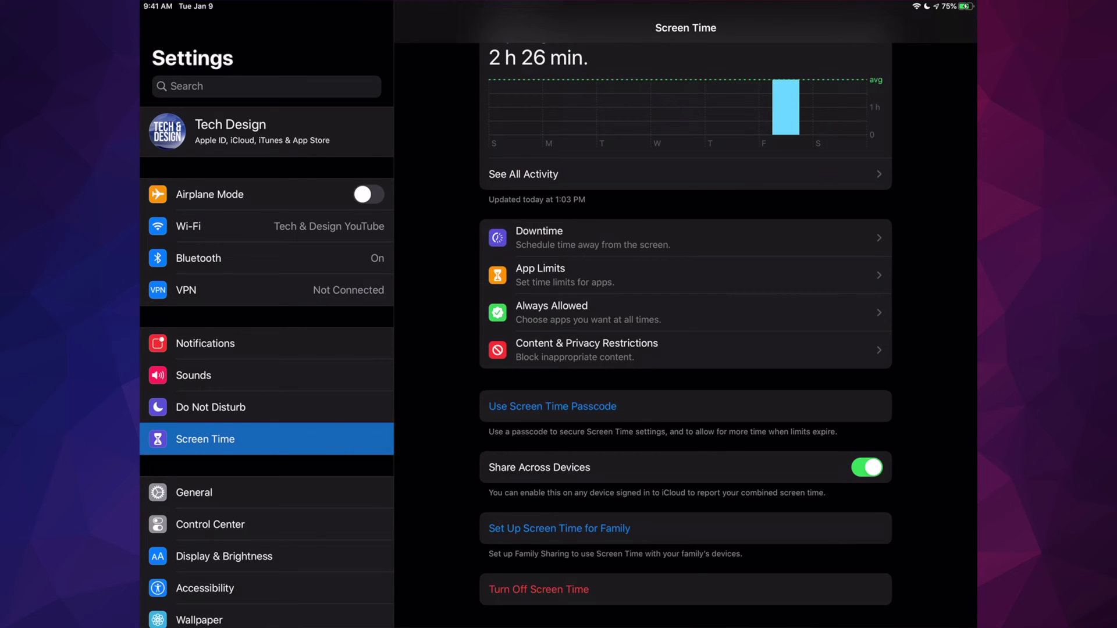
# Set Deleting Apps under iTunes & App Store Purchases to Don't Allow, then return home.
pyautogui.click(586, 349)
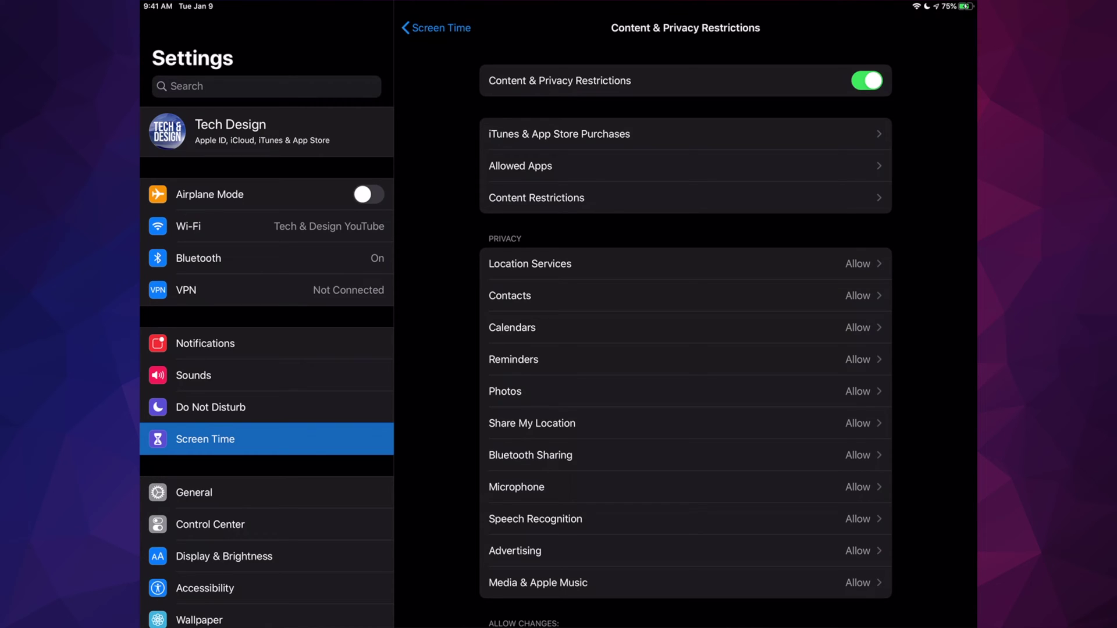
pyautogui.click(559, 134)
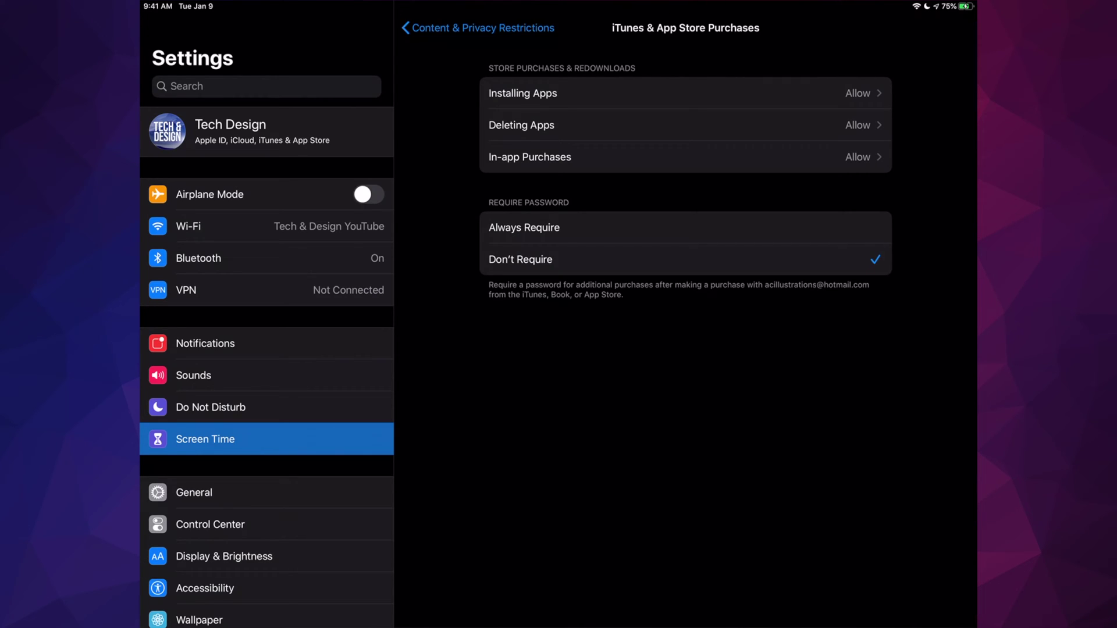
pyautogui.click(522, 125)
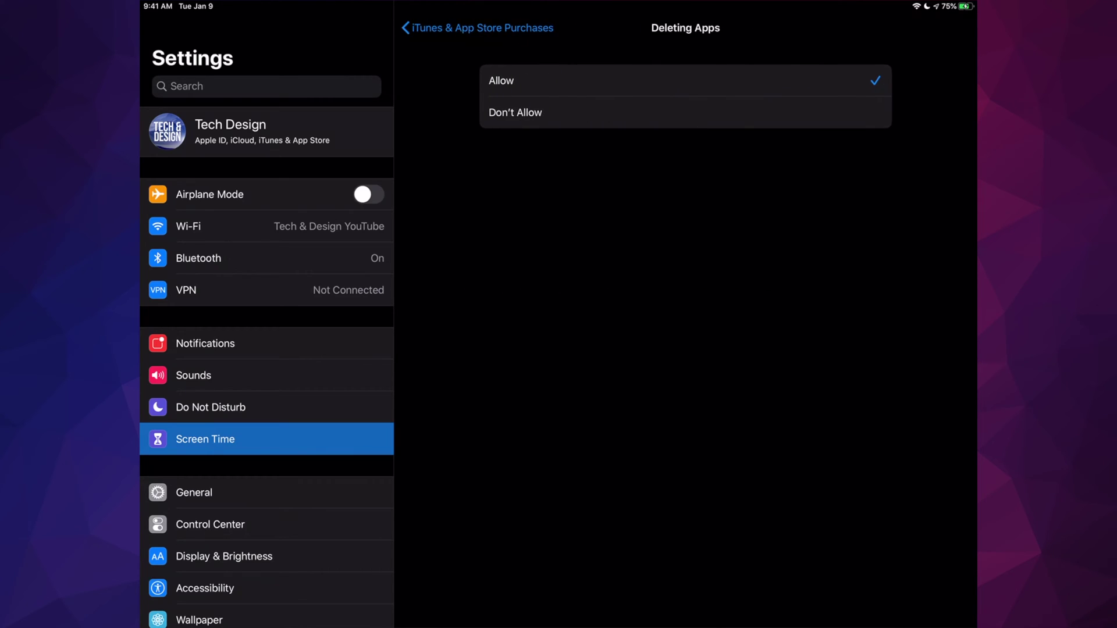
pyautogui.click(515, 112)
pyautogui.press('super+h')
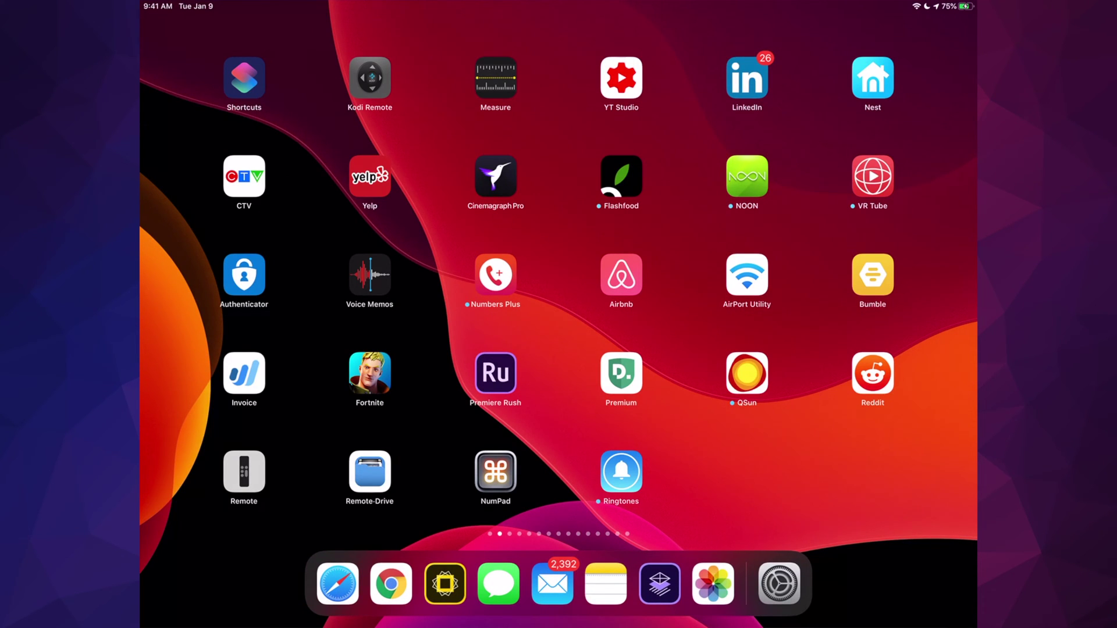
# Set Screen Time's Deleting Apps restriction under iTunes & App Store Purchases back to Allow.
pyautogui.click(779, 583)
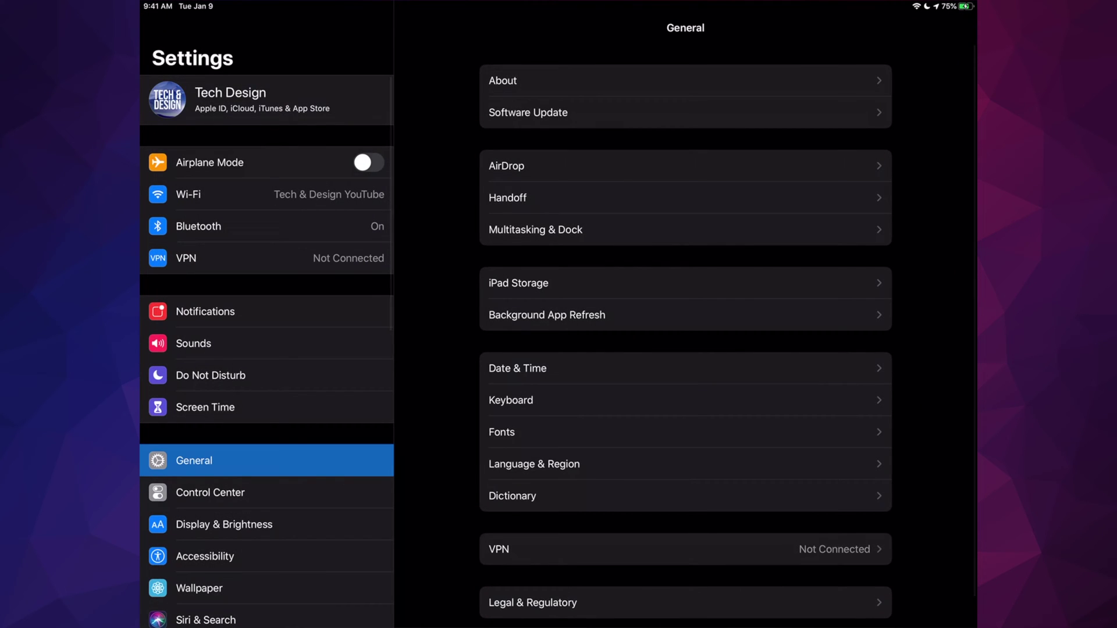
pyautogui.scroll(-3, 268, 349)
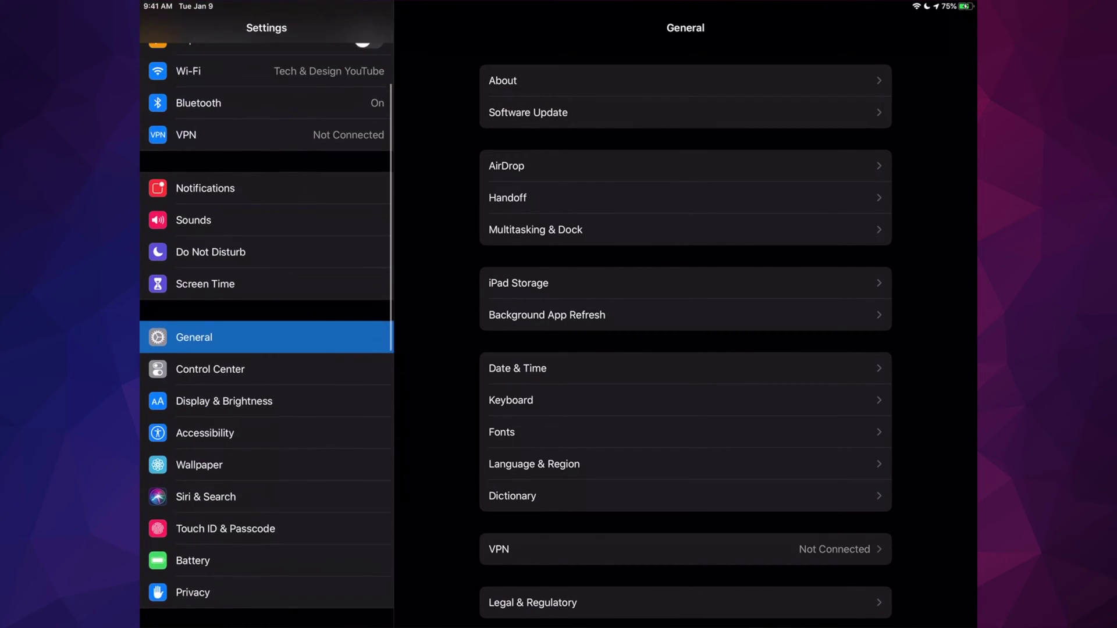
pyautogui.scroll(4, 267, 349)
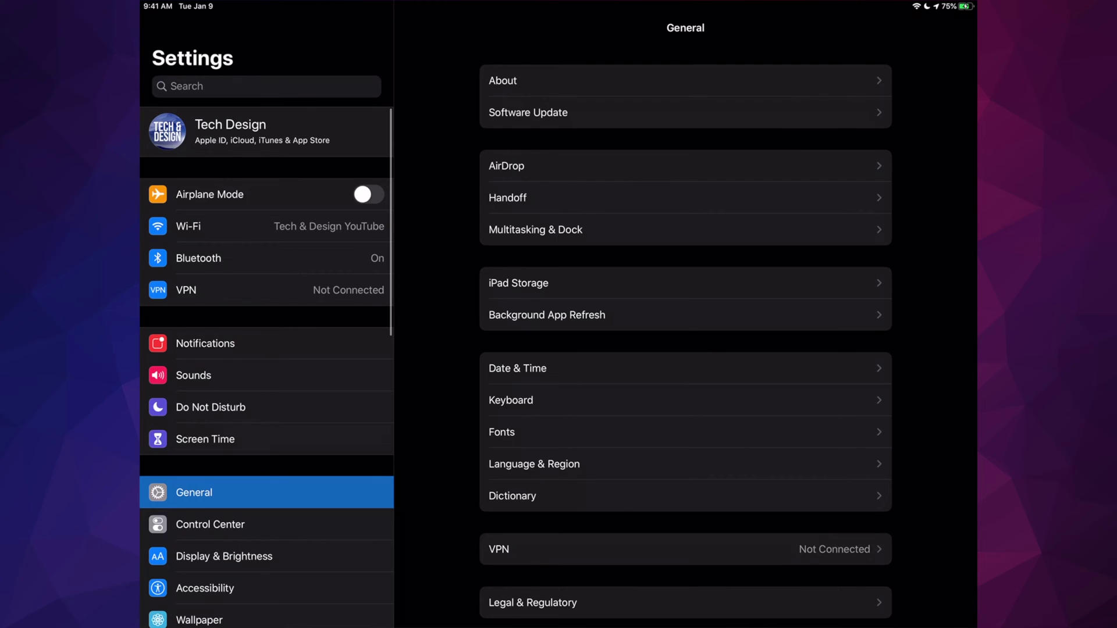
pyautogui.click(205, 439)
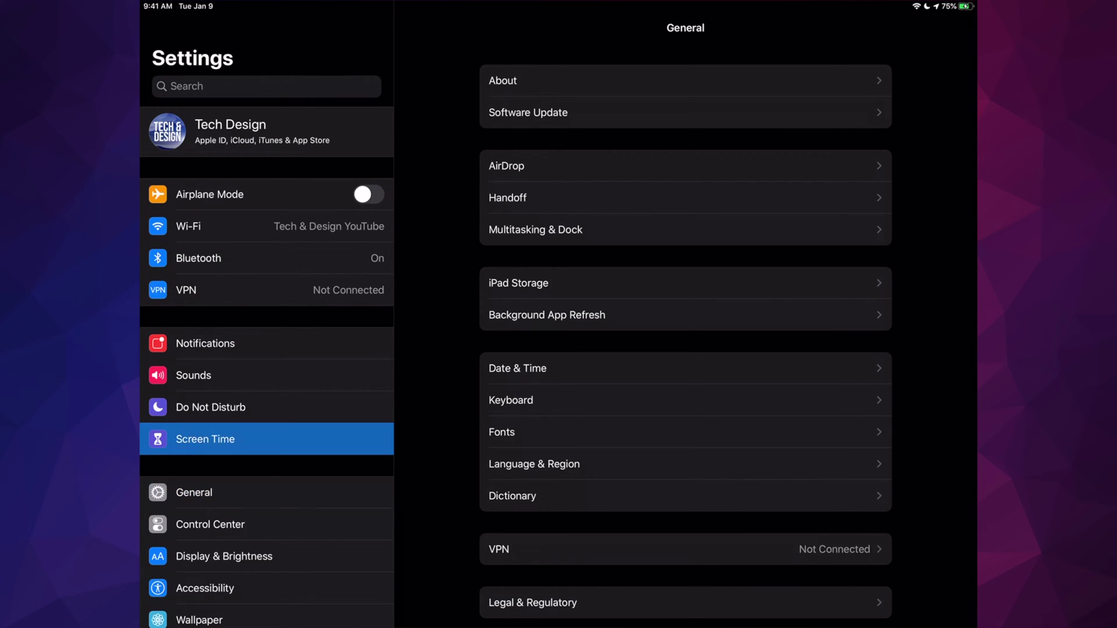
pyautogui.click(575, 398)
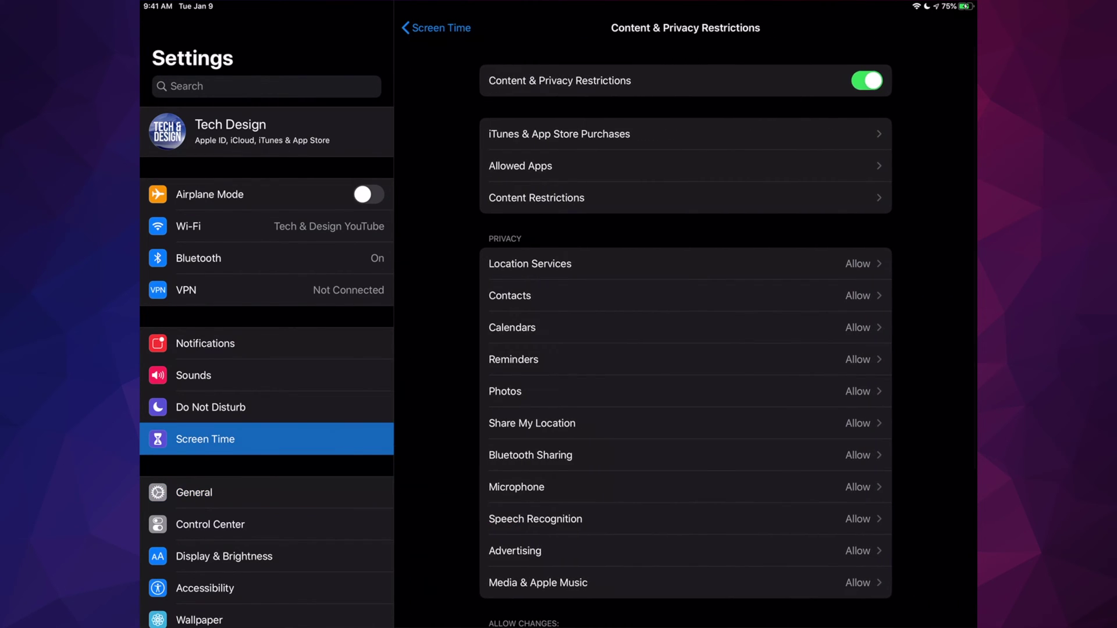
pyautogui.click(541, 134)
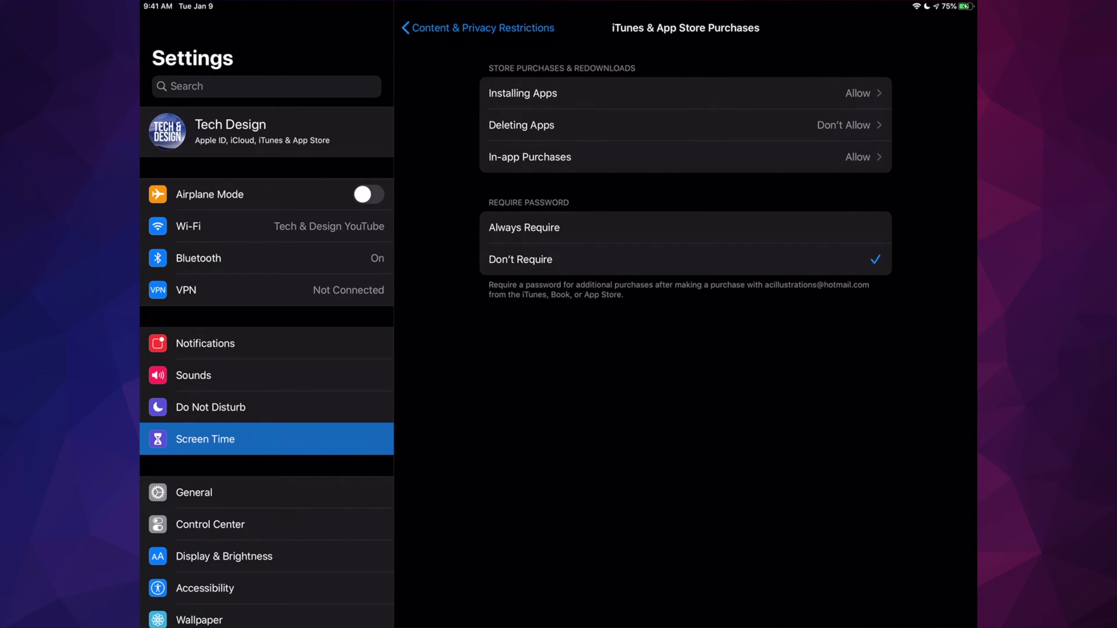
pyautogui.click(521, 125)
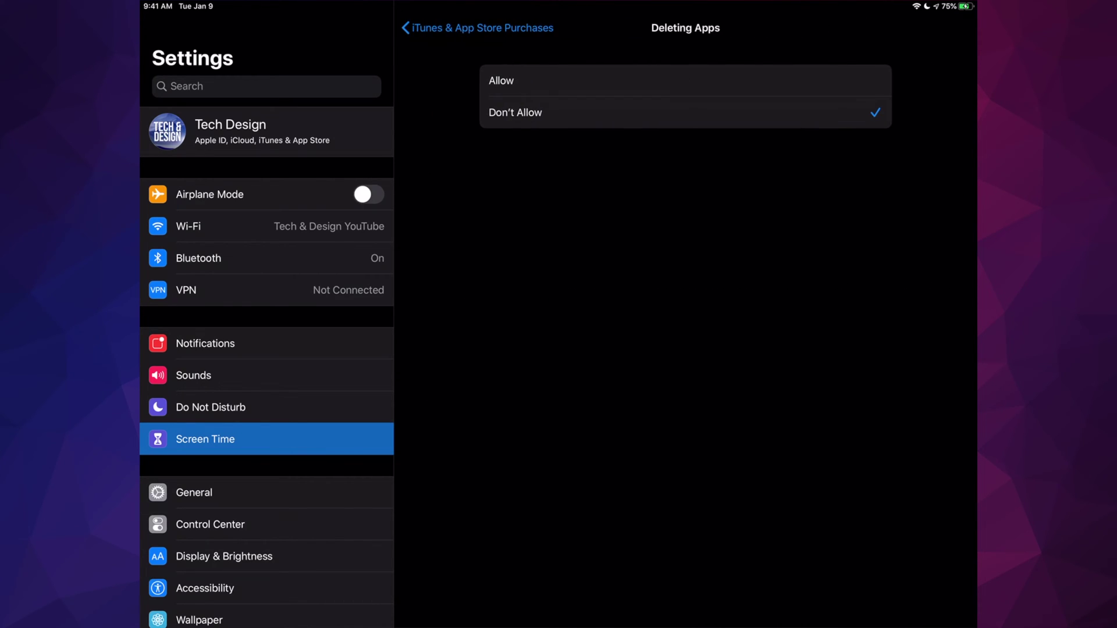
pyautogui.click(575, 80)
pyautogui.click(478, 27)
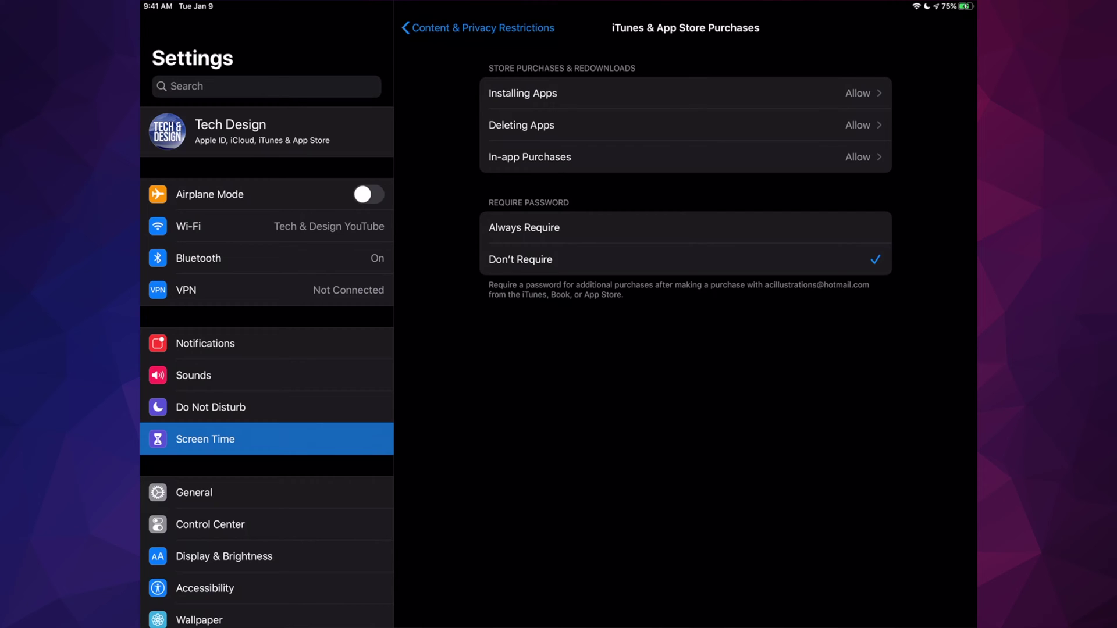
# Close Settings and put the icons on the next home page into edit mode.
pyautogui.moveTo(559, 623); pyautogui.dragTo(559, 393)
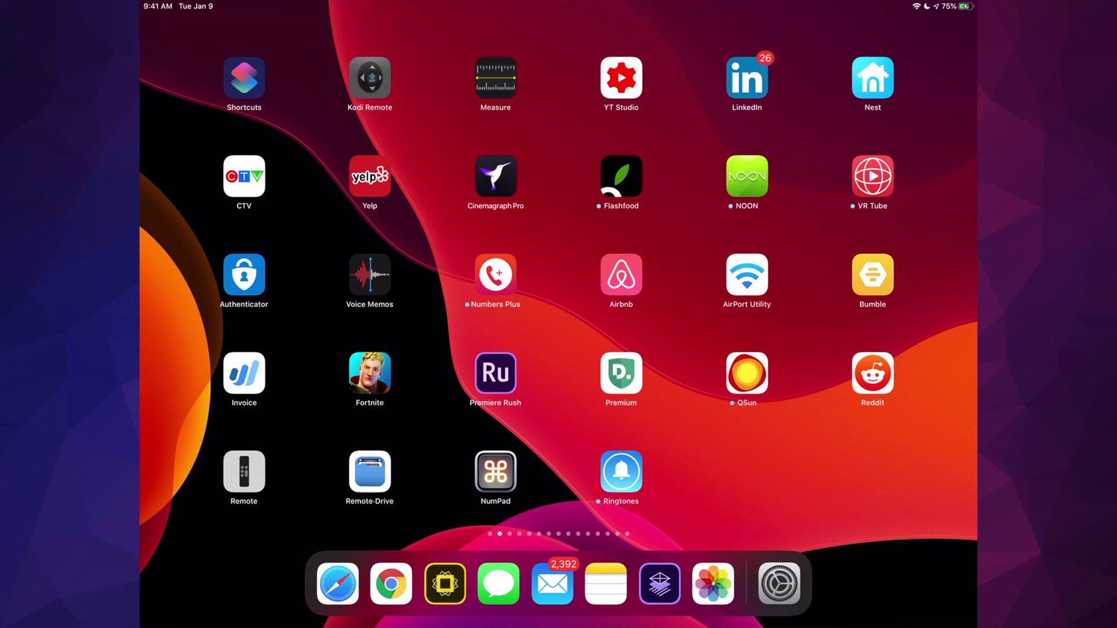
pyautogui.moveTo(785, 306); pyautogui.dragTo(350, 306)
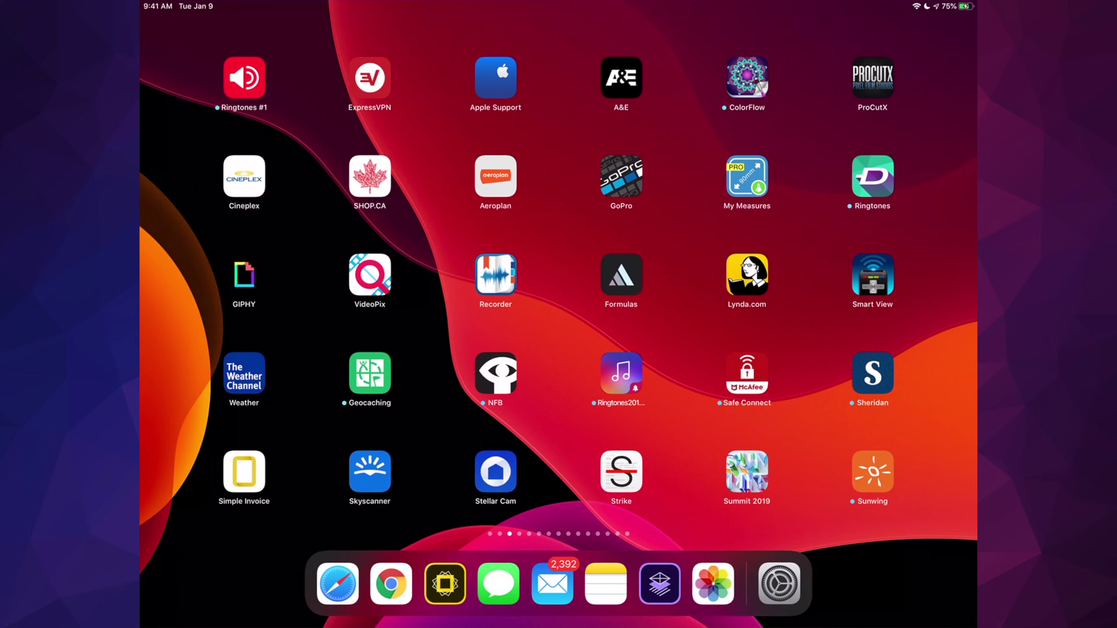
pyautogui.click(622, 275)
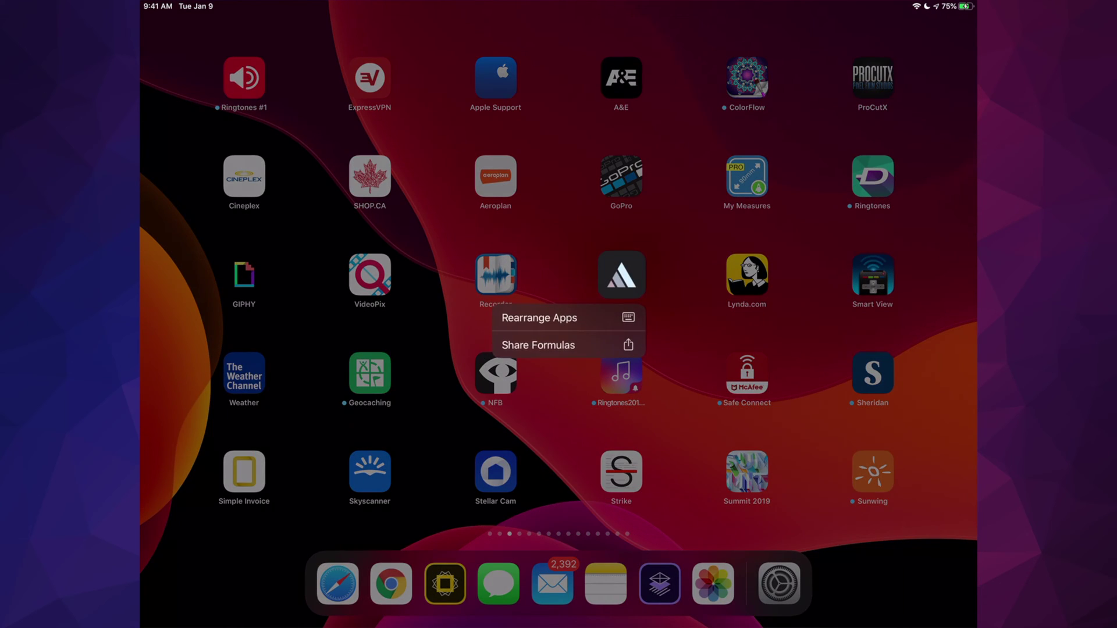
pyautogui.click(540, 318)
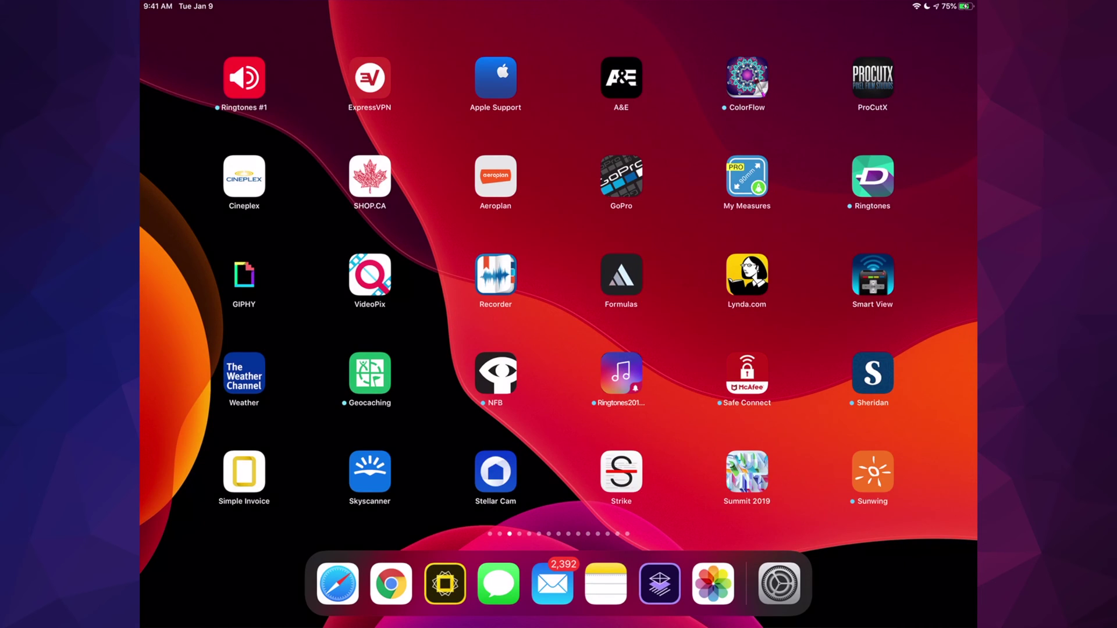
# Delete the Formulas app and leave icon edit mode.
pyautogui.click(600, 254)
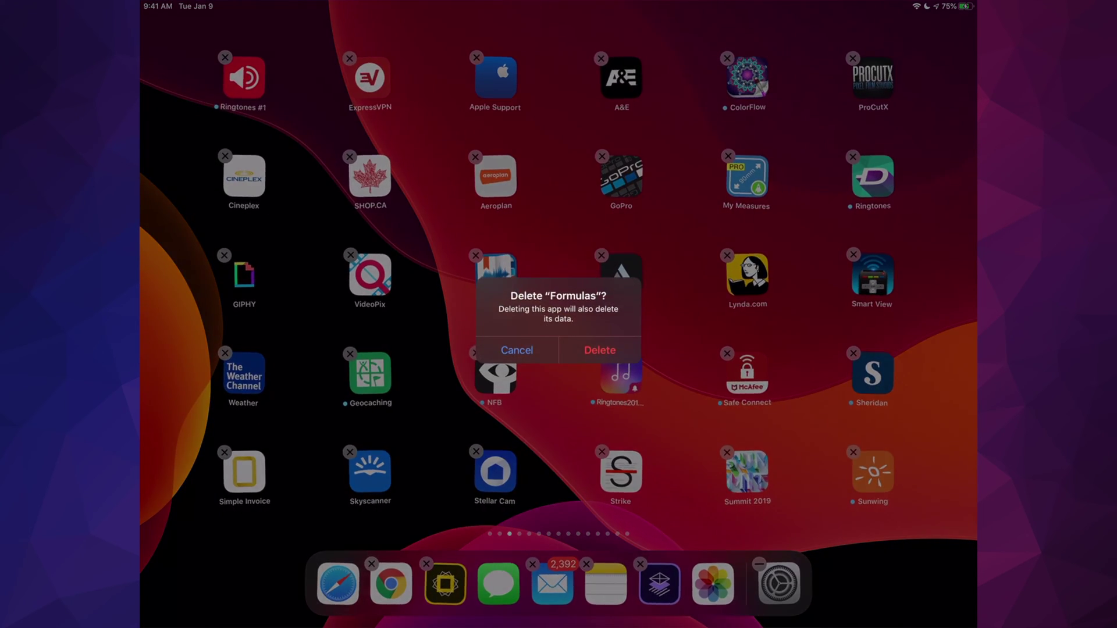
pyautogui.click(599, 349)
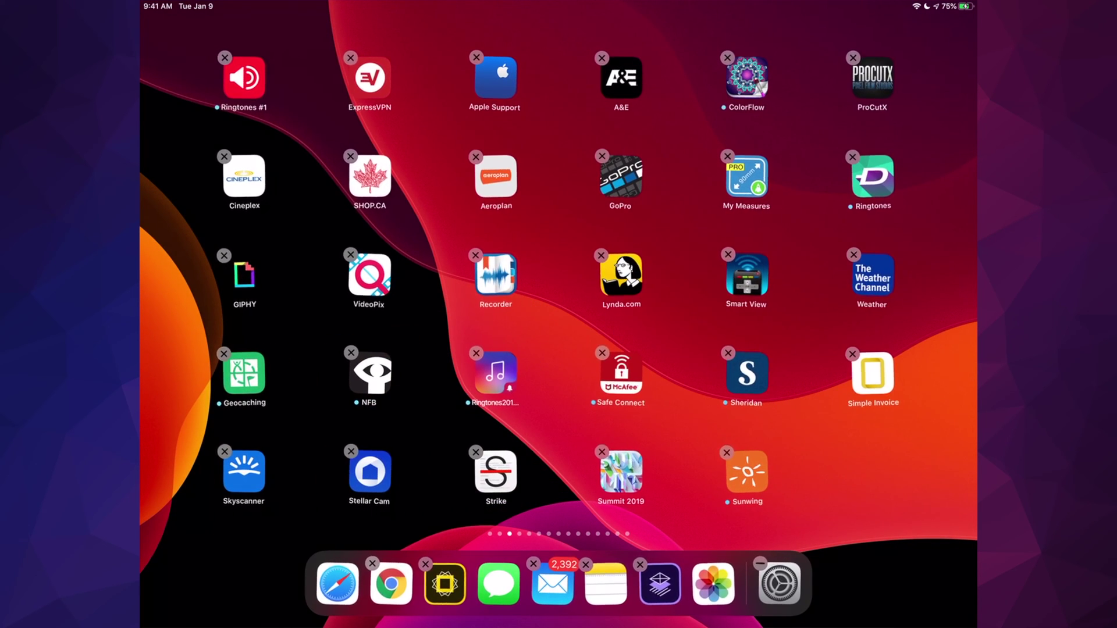
pyautogui.click(873, 476)
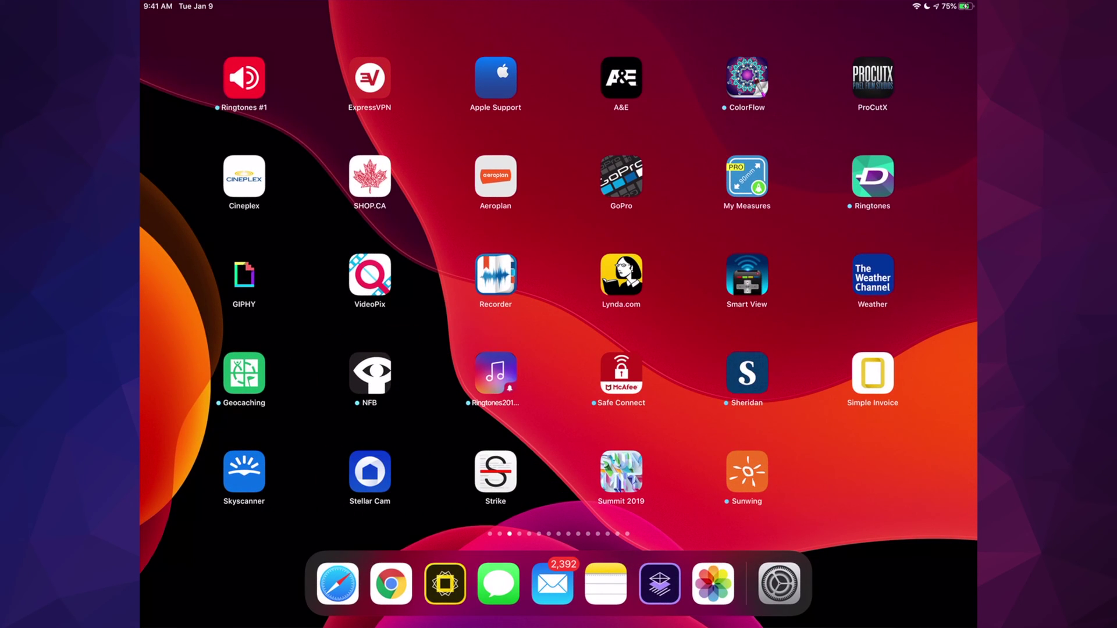